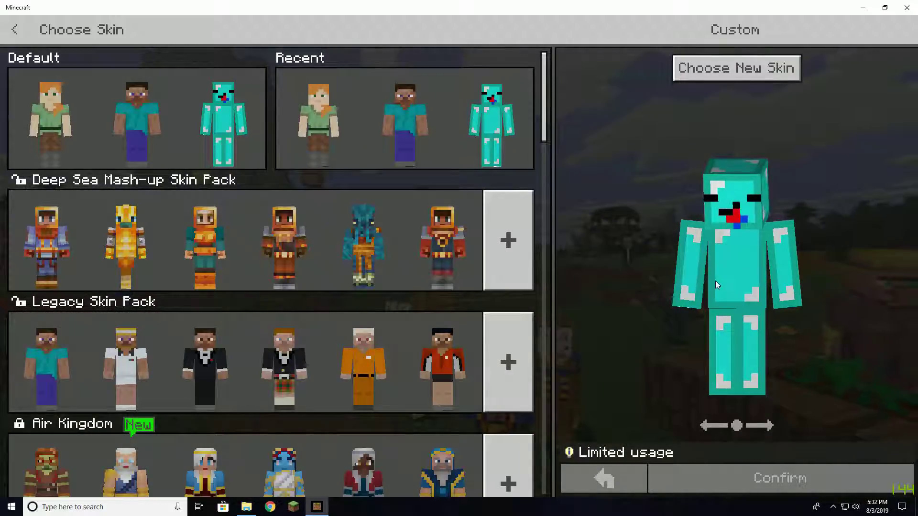
# Step: Inspect the custom diamond character's preview on the skin selection screen and return to the main menu
pyautogui.moveTo(715, 280); pyautogui.dragTo(811, 353)
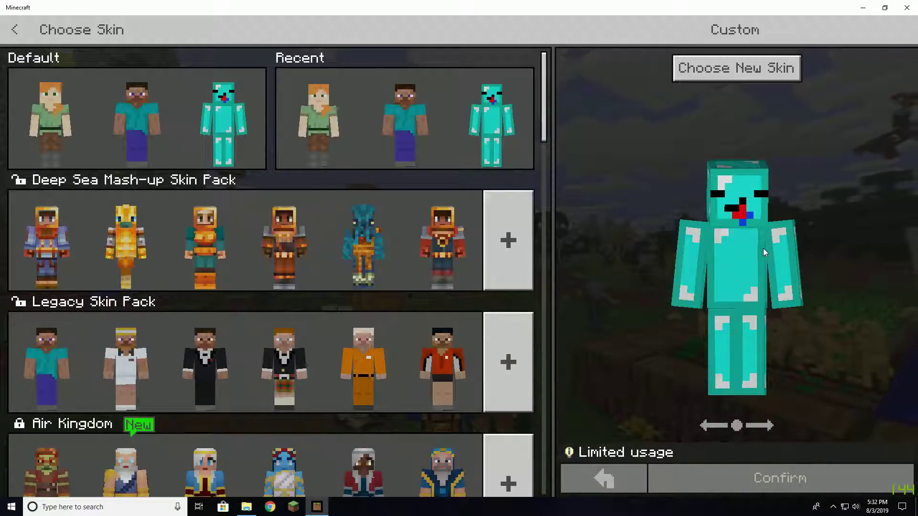
pyautogui.press('Escape')
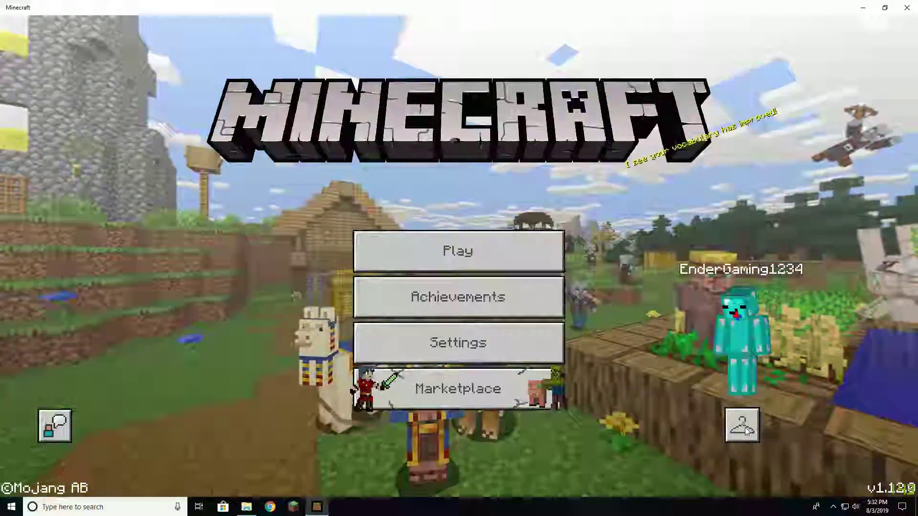
pyautogui.click(747, 430)
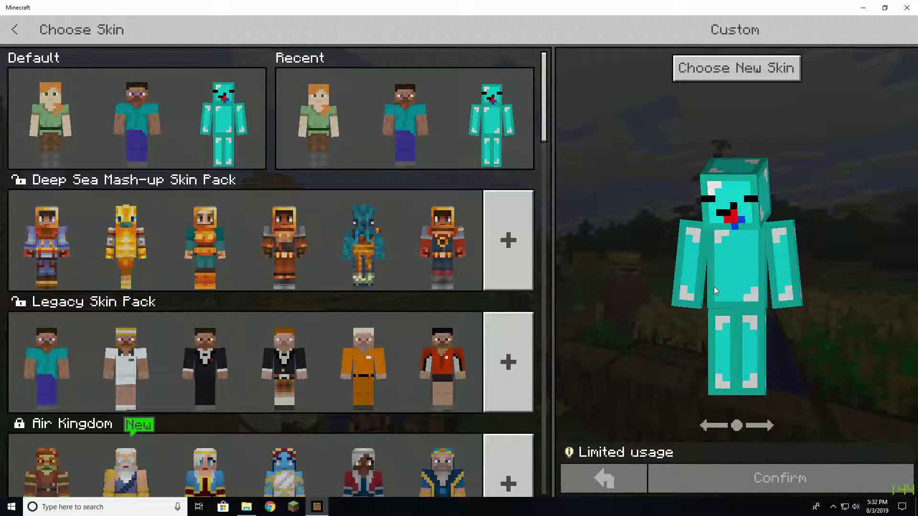
pyautogui.click(14, 29)
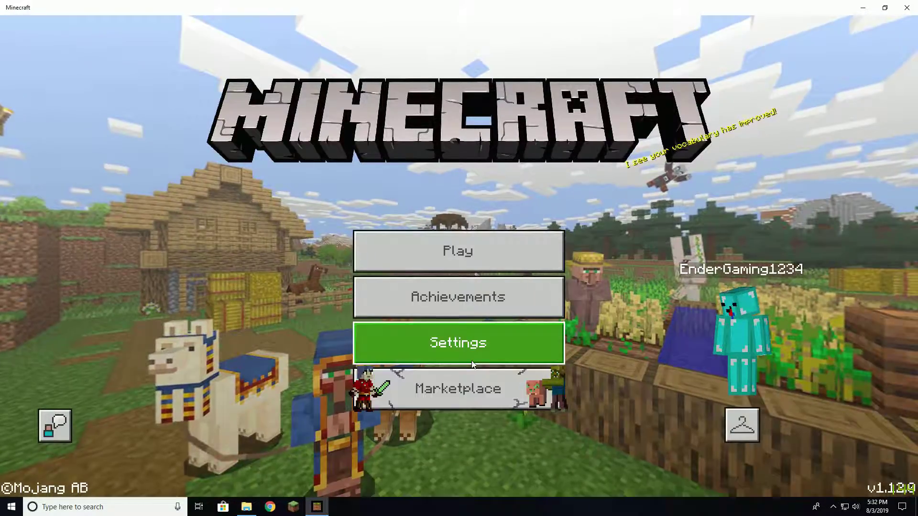
# Step: Look through the options in Minecraft's video settings and return to the main menu
pyautogui.click(482, 350)
pyautogui.scroll(-2, 228, 318)
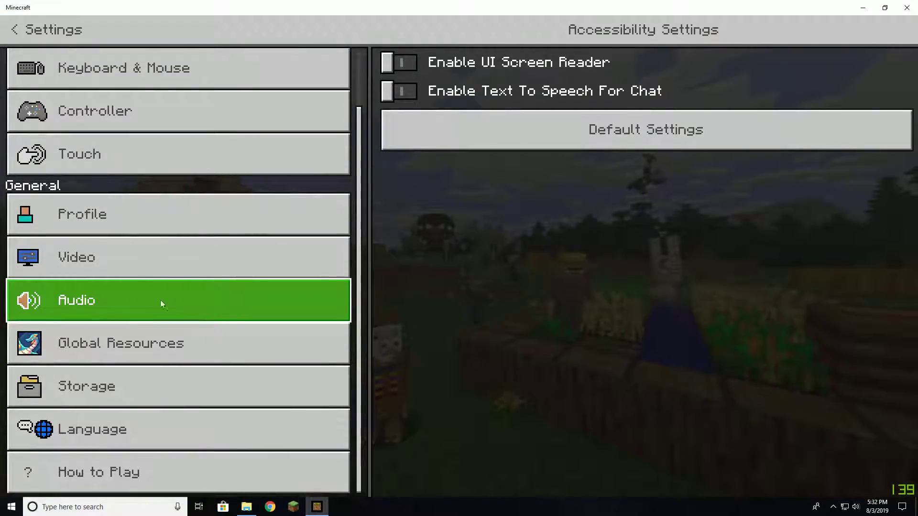
pyautogui.click(89, 252)
pyautogui.scroll(-2, 546, 405)
pyautogui.scroll(1, 546, 406)
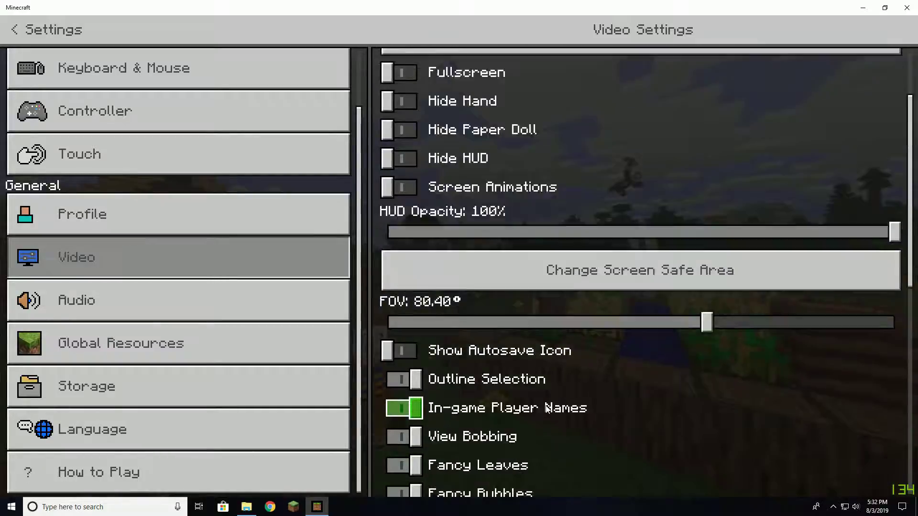
pyautogui.scroll(2, 546, 406)
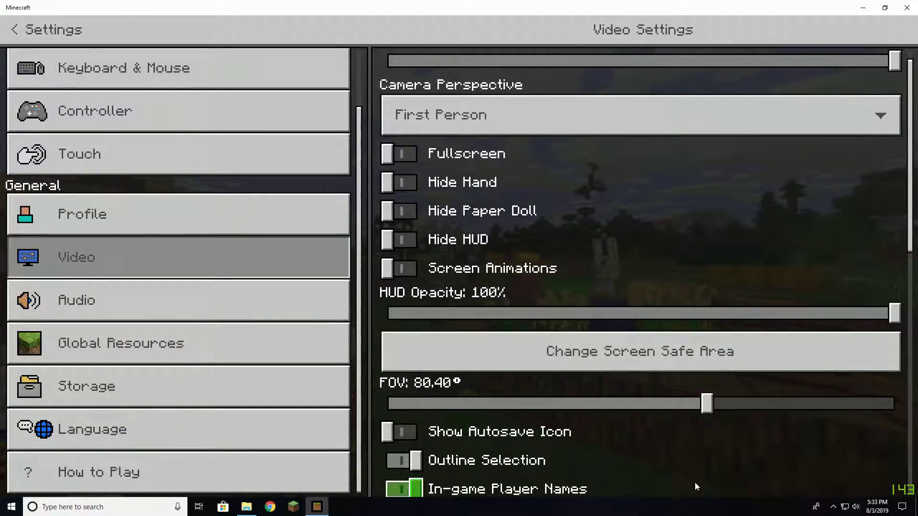
pyautogui.scroll(-9, 721, 364)
pyautogui.scroll(5, 670, 412)
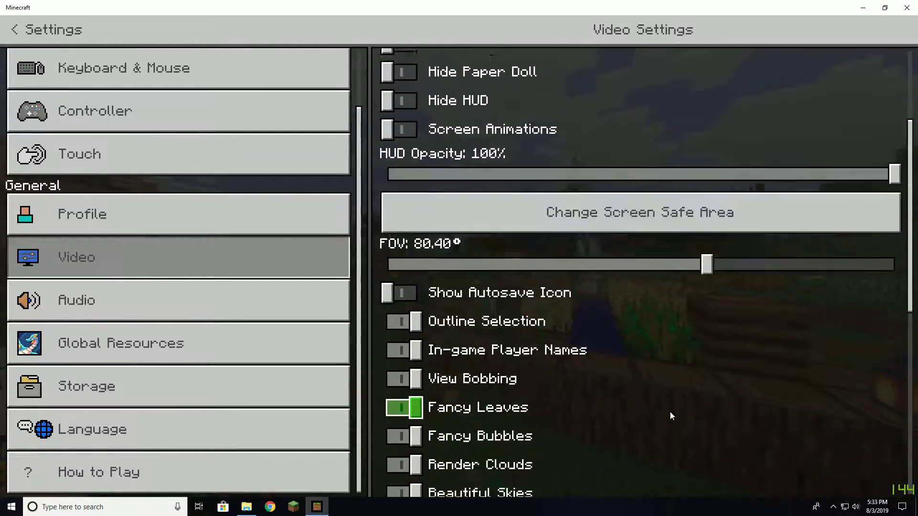
pyautogui.scroll(-10, 670, 413)
pyautogui.scroll(9, 671, 413)
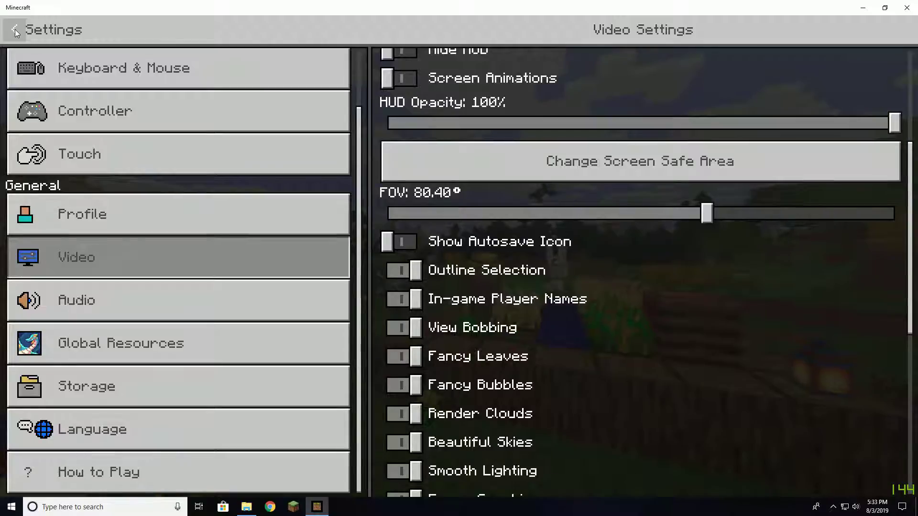
pyautogui.click(15, 29)
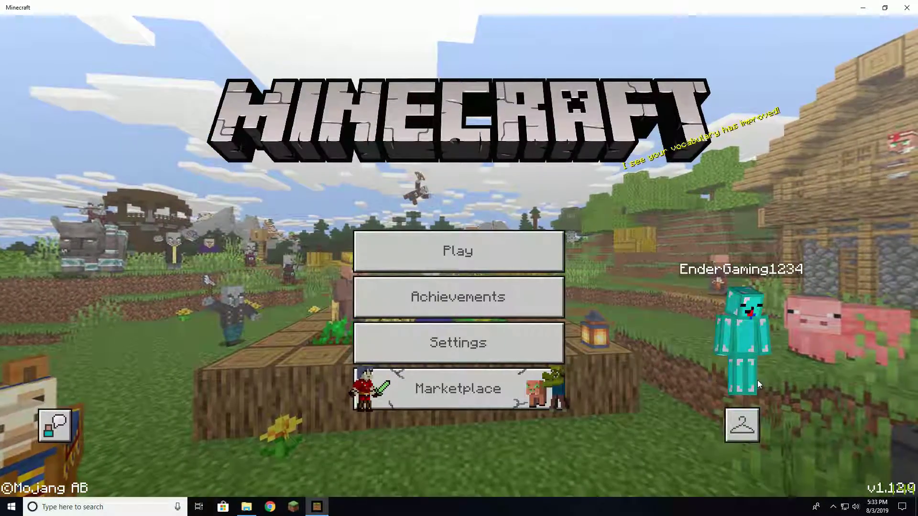
# Step: Check the music and sound volume options in the audio settings and return to the main menu
pyautogui.click(457, 343)
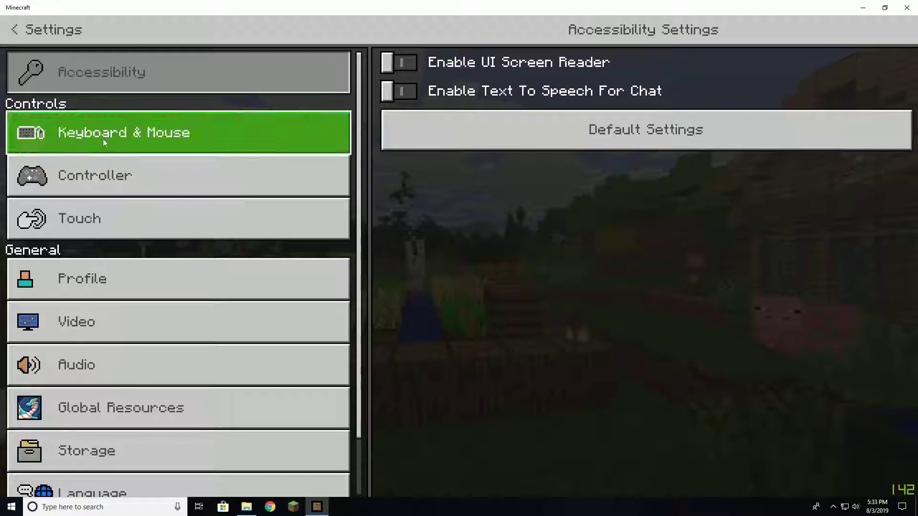
pyautogui.click(117, 366)
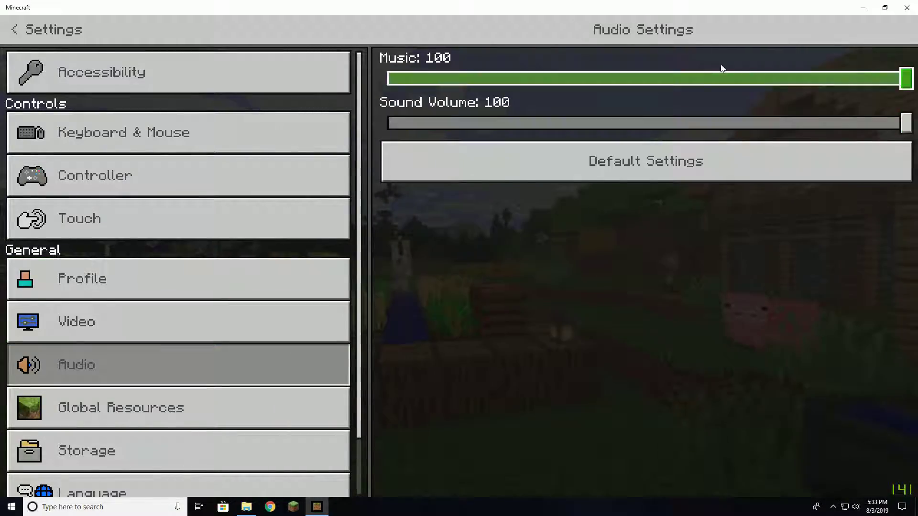
pyautogui.click(42, 21)
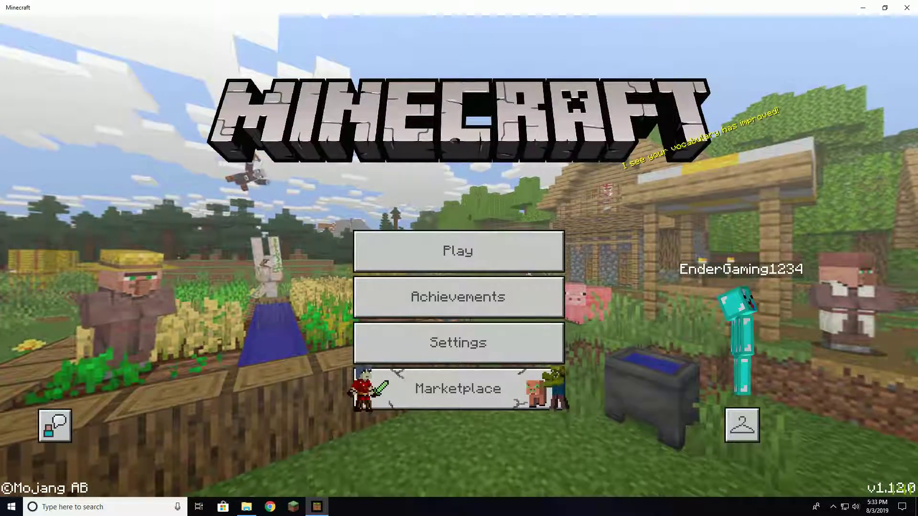
pyautogui.click(246, 507)
pyautogui.click(588, 194)
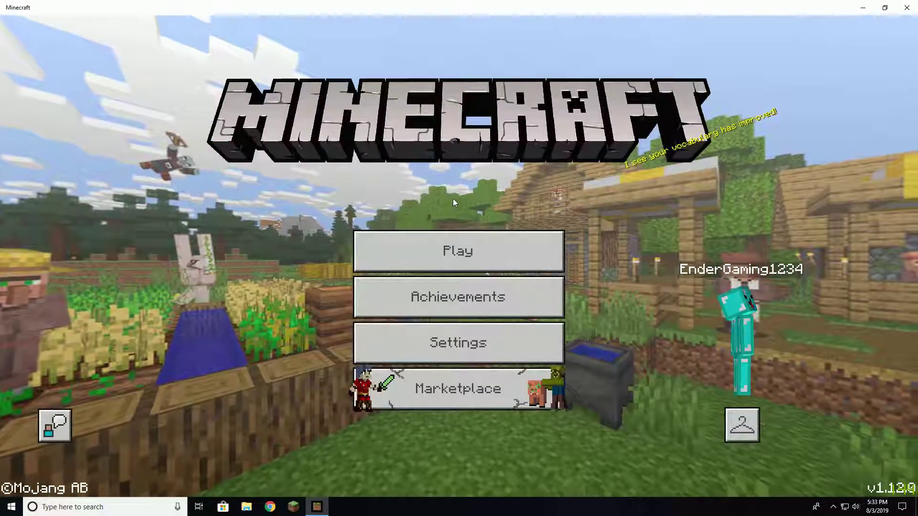
pyautogui.press('super')
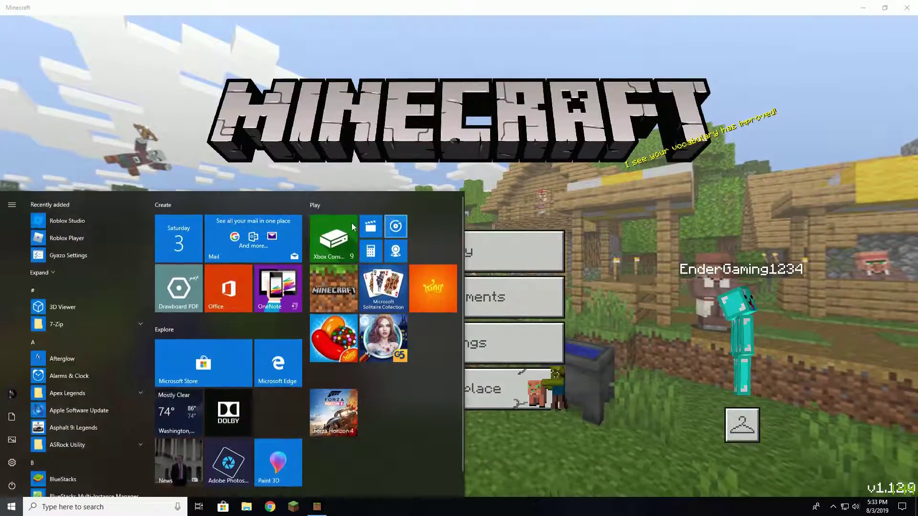
pyautogui.press('super')
pyautogui.press('super')
# Step: Open the AppData folder by running "appdata" from the Windows Run dialog
pyautogui.press('super+r')
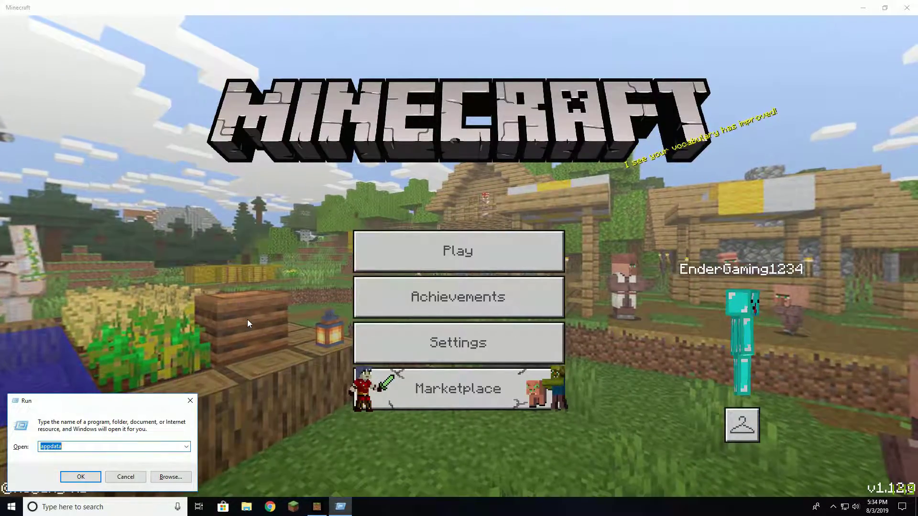
pyautogui.moveTo(113, 406); pyautogui.dragTo(328, 195)
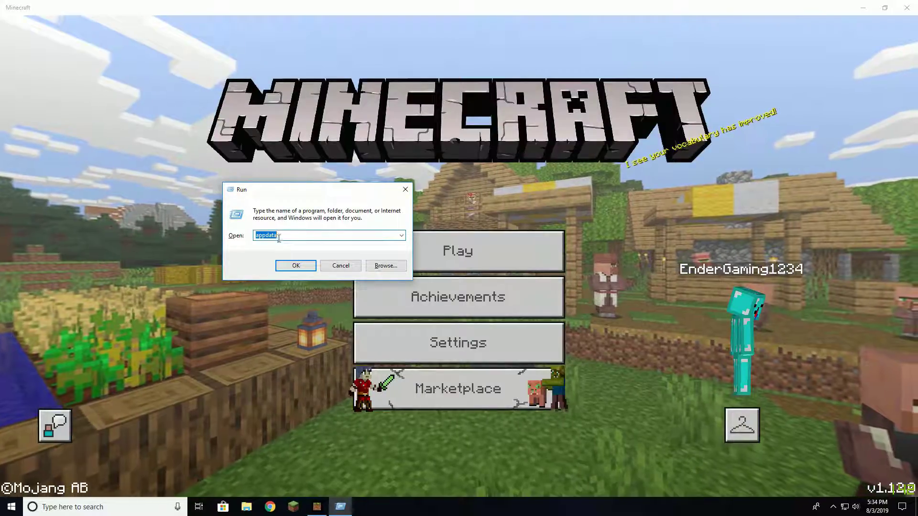
pyautogui.click(296, 266)
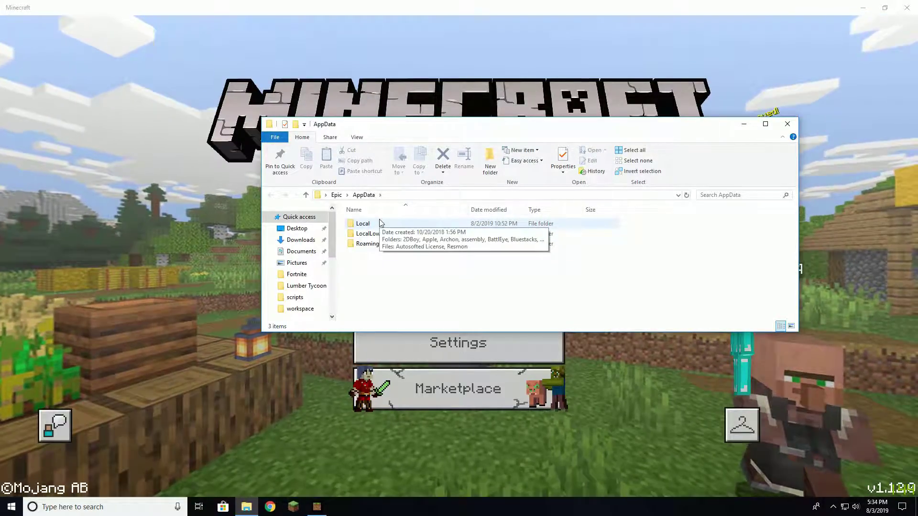
# Step: Open the Packages folder inside Local and maximize the File Explorer window
pyautogui.doubleClick(382, 224)
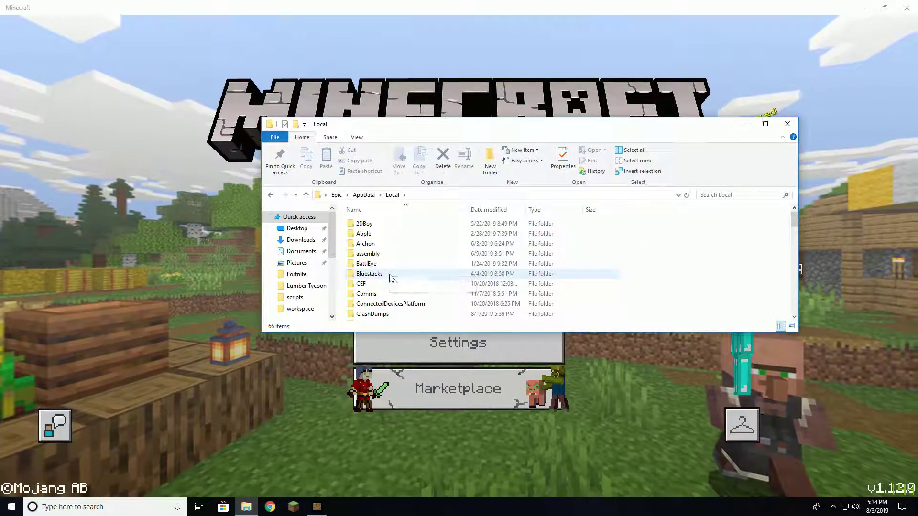
pyautogui.scroll(-8, 390, 277)
pyautogui.scroll(5, 390, 277)
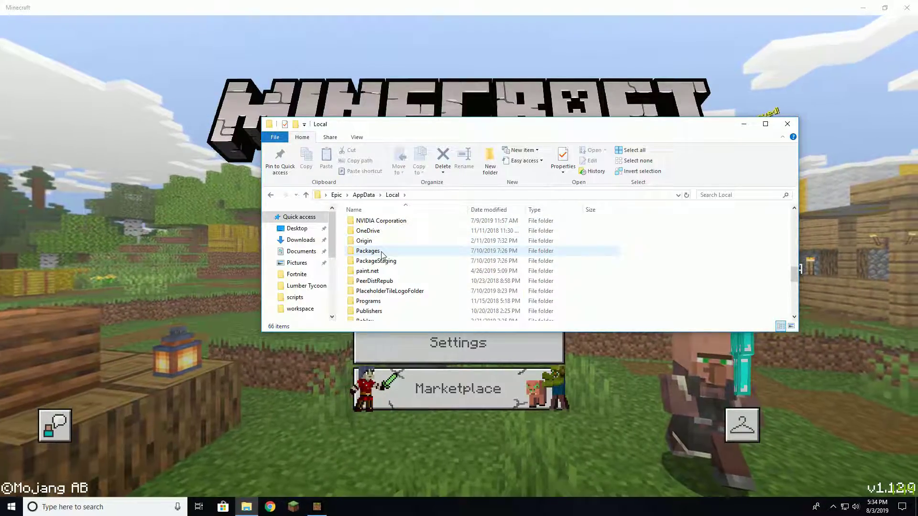
pyautogui.doubleClick(381, 253)
pyautogui.click(764, 125)
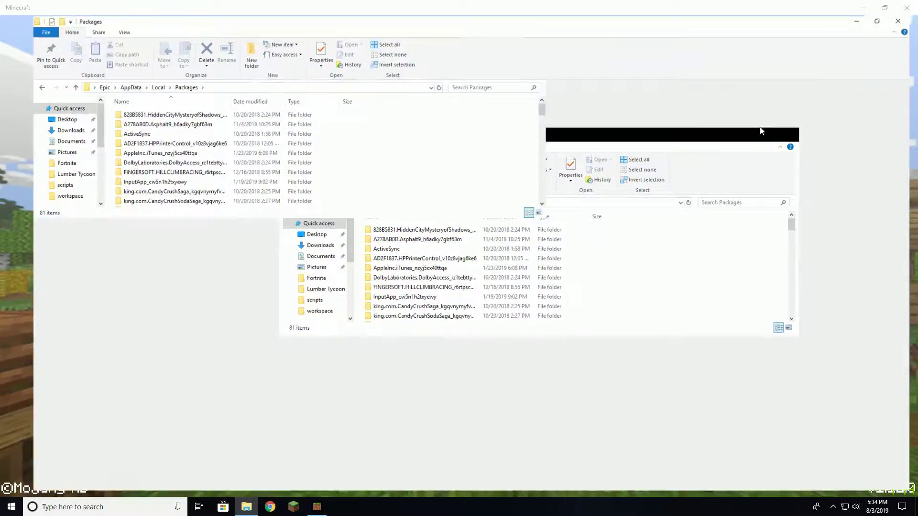
# Step: Find and open the Microsoft.MinecraftUWP_8wekyb3d8bbwe folder within Packages
pyautogui.scroll(-10, 167, 142)
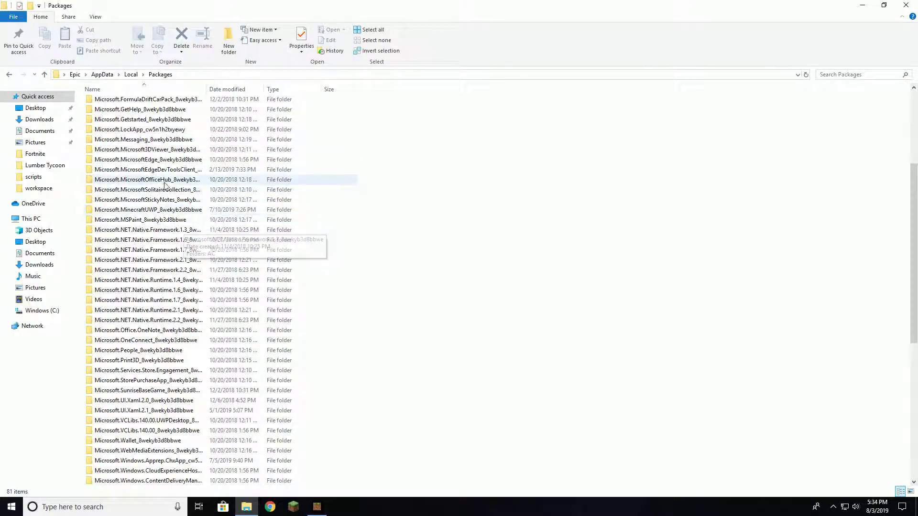
pyautogui.doubleClick(160, 210)
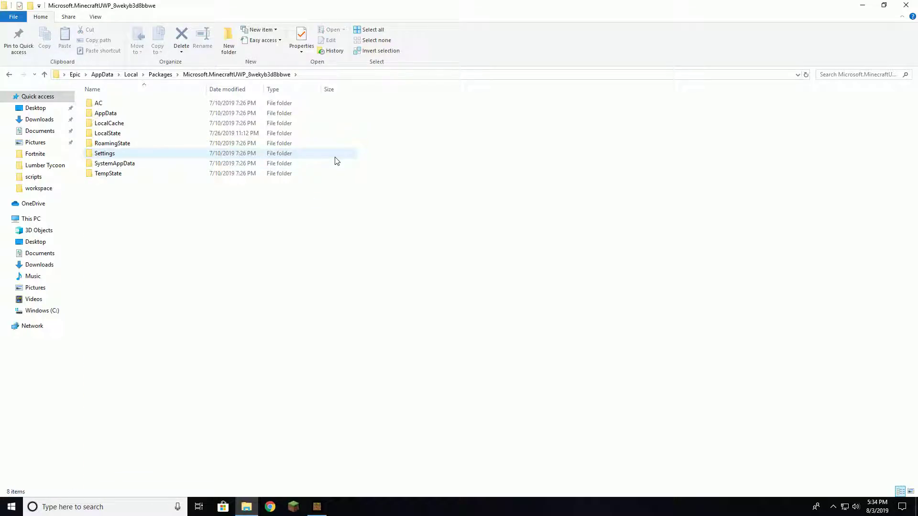
pyautogui.moveTo(311, 248); pyautogui.dragTo(463, 255)
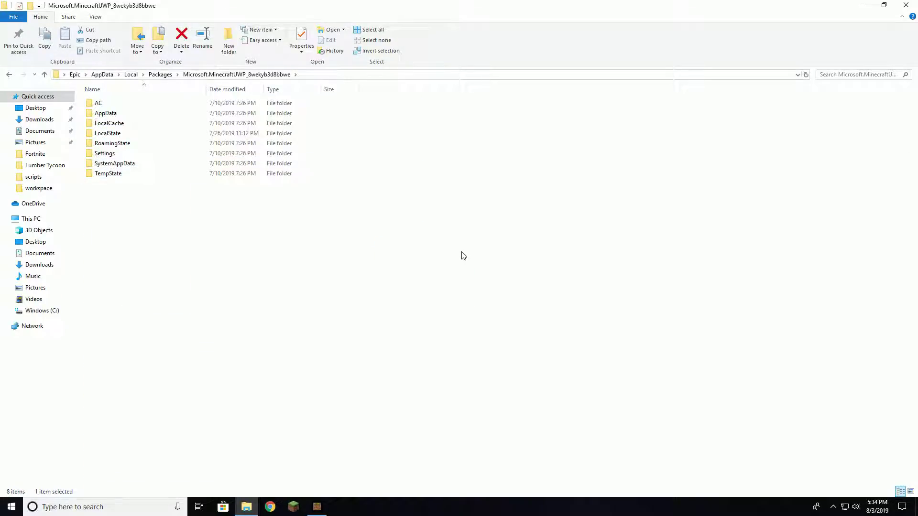
# Step: Go through LocalState, games and com.mojang into the minecraftpe folder
pyautogui.doubleClick(124, 136)
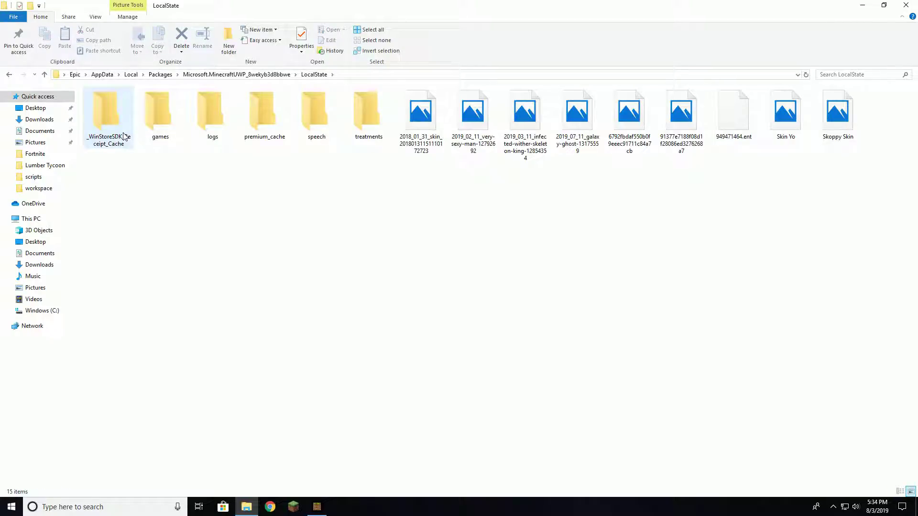
pyautogui.doubleClick(160, 113)
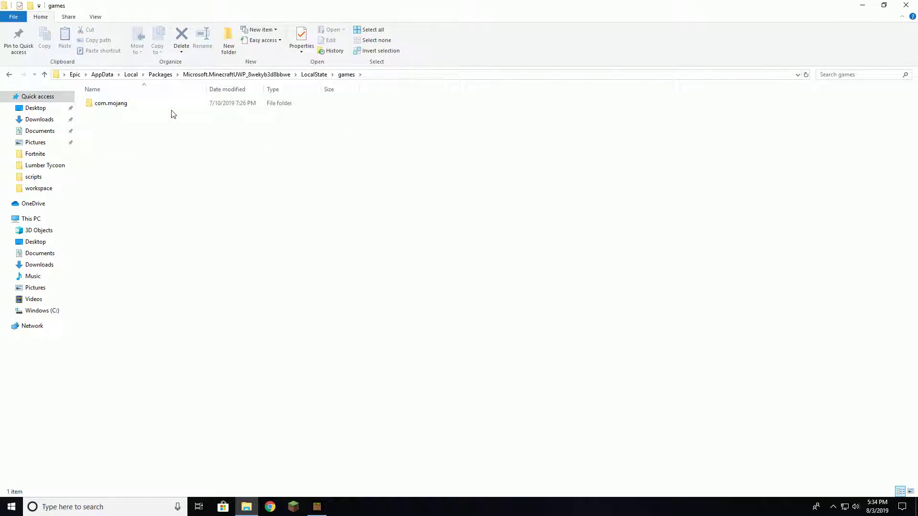
pyautogui.doubleClick(140, 105)
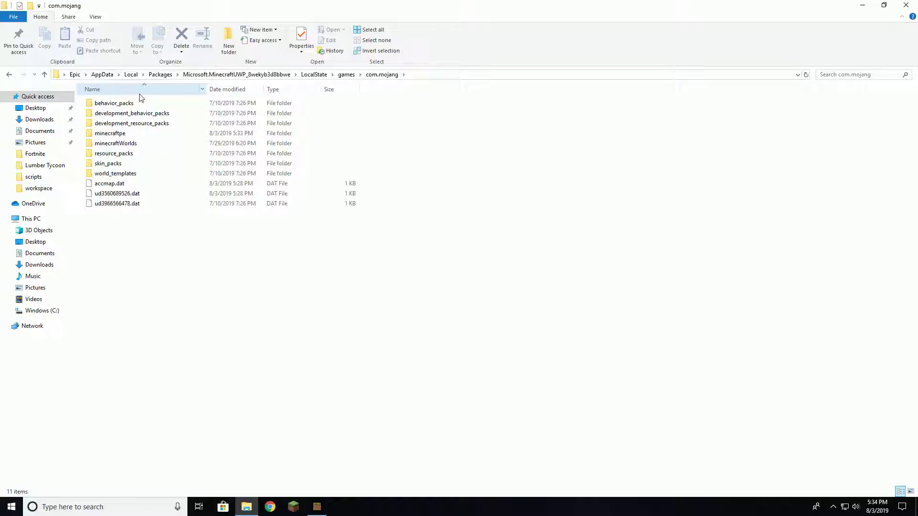
pyautogui.doubleClick(117, 140)
pyautogui.moveTo(332, 293); pyautogui.dragTo(341, 256)
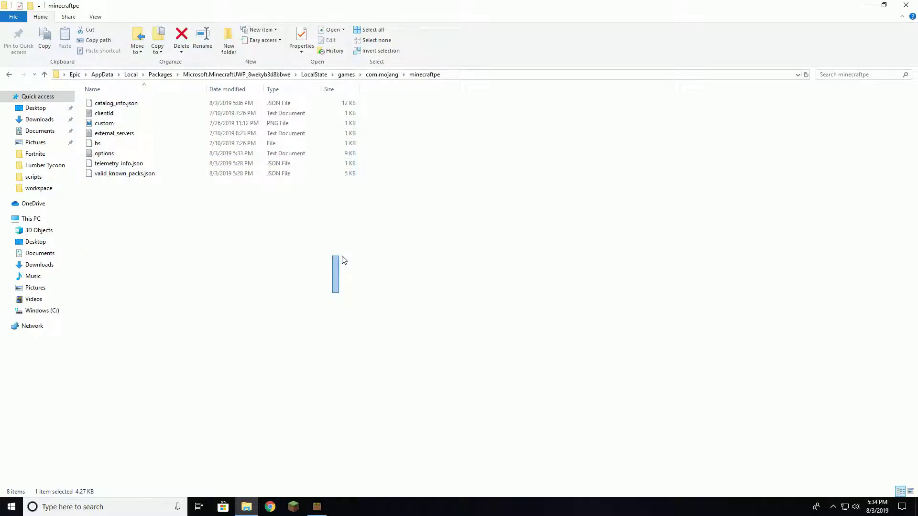
pyautogui.moveTo(219, 260); pyautogui.dragTo(219, 242)
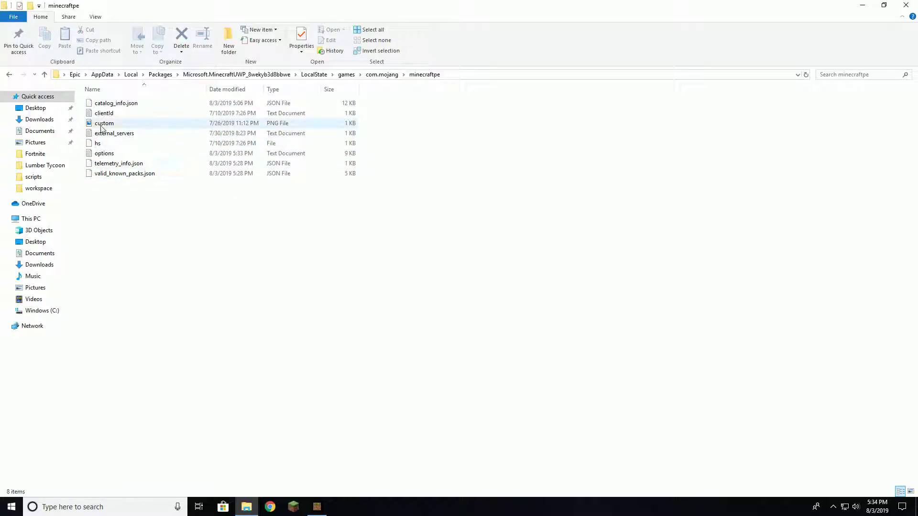
# Step: Open the options text document, look through its settings maximized, and restore the window to its smaller size
pyautogui.doubleClick(121, 155)
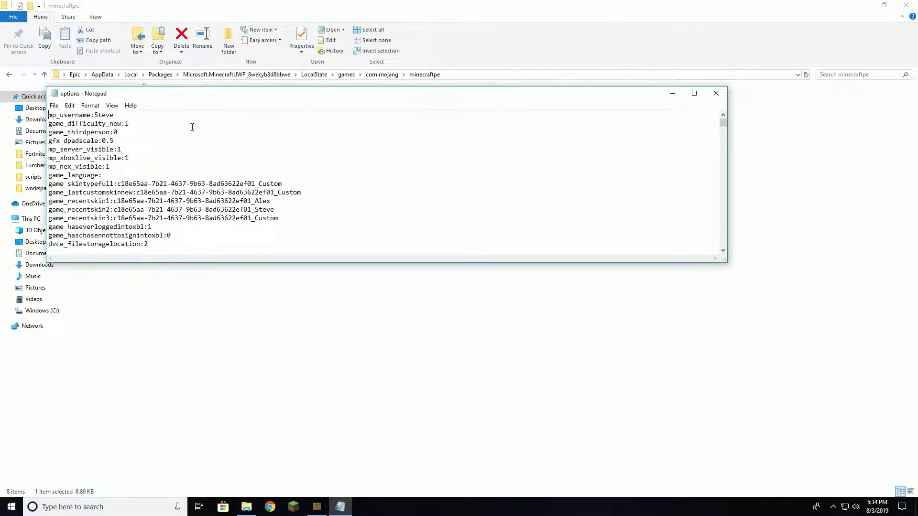
pyautogui.doubleClick(340, 84)
pyautogui.scroll(-4, 131, 157)
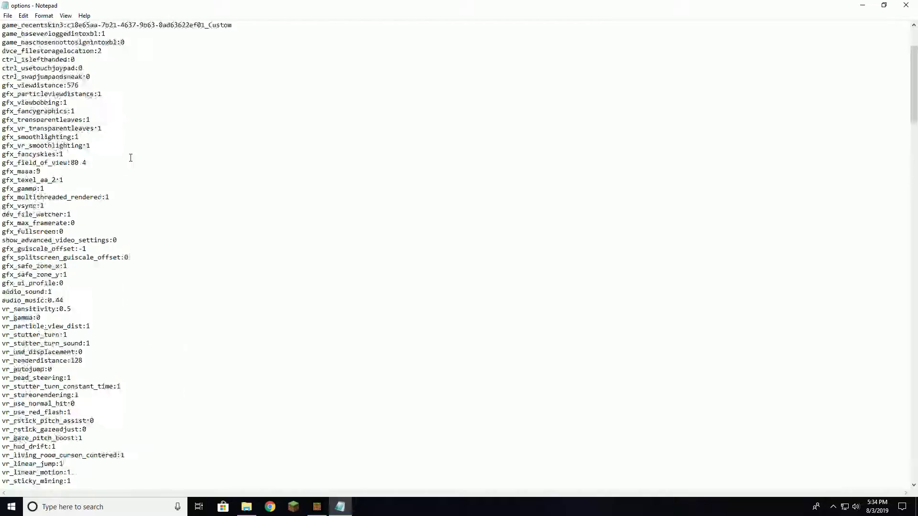
pyautogui.scroll(4, 129, 155)
pyautogui.doubleClick(88, 5)
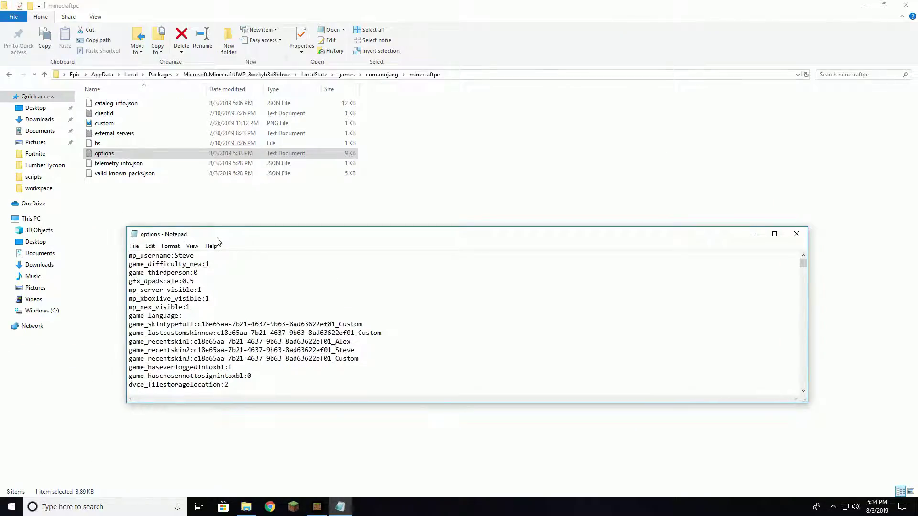
# Step: Open the options file from the minecraftpe folder with Notepad and bring its window to the front
pyautogui.rightClick(118, 155)
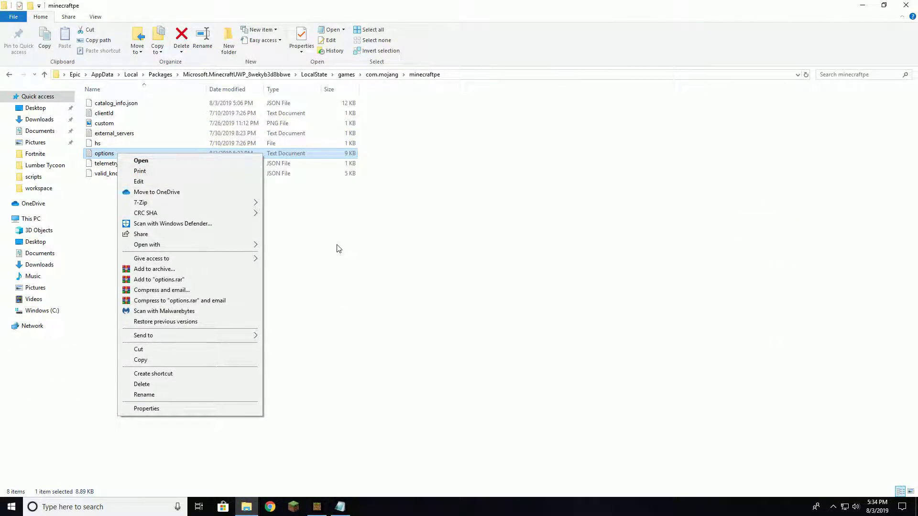
pyautogui.moveTo(171, 245)
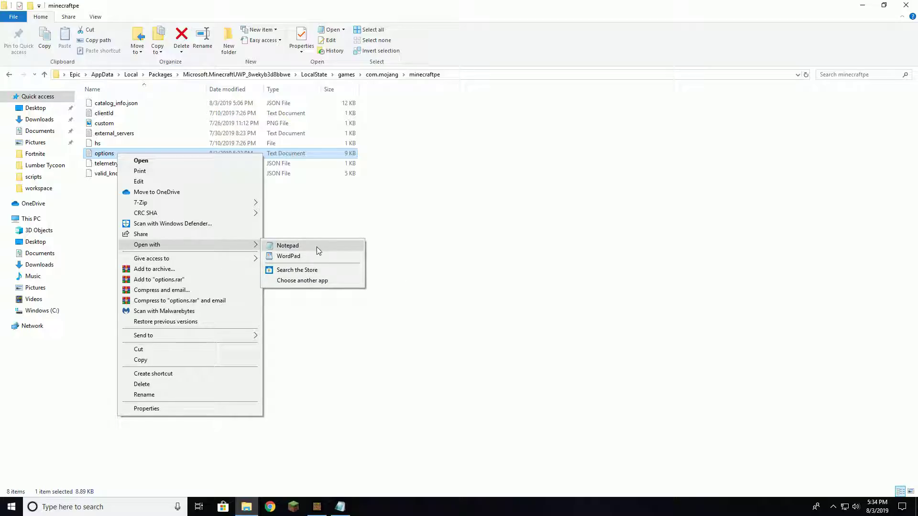
pyautogui.click(316, 247)
pyautogui.click(339, 508)
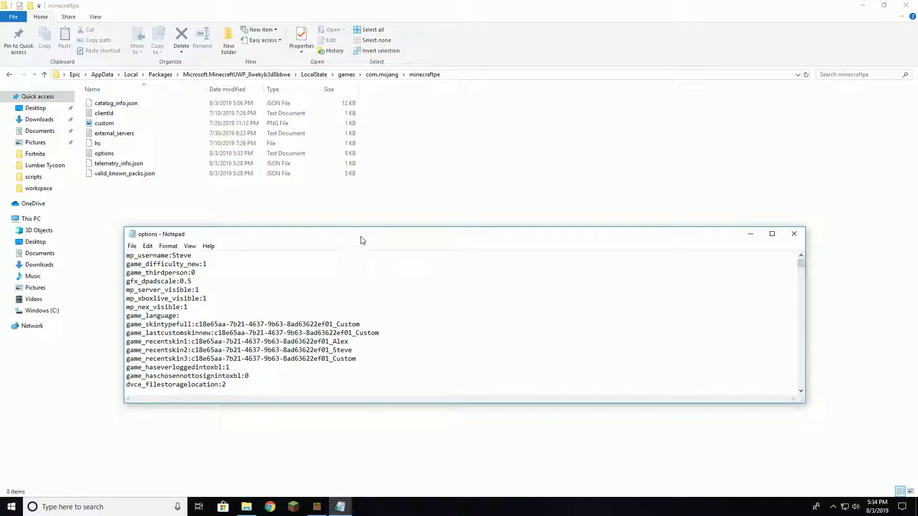
# Step: Maximize the options file window, find the gfx_vsync line, set it to 0 and save the file
pyautogui.moveTo(363, 240); pyautogui.dragTo(403, 3)
pyautogui.scroll(-20, 144, 177)
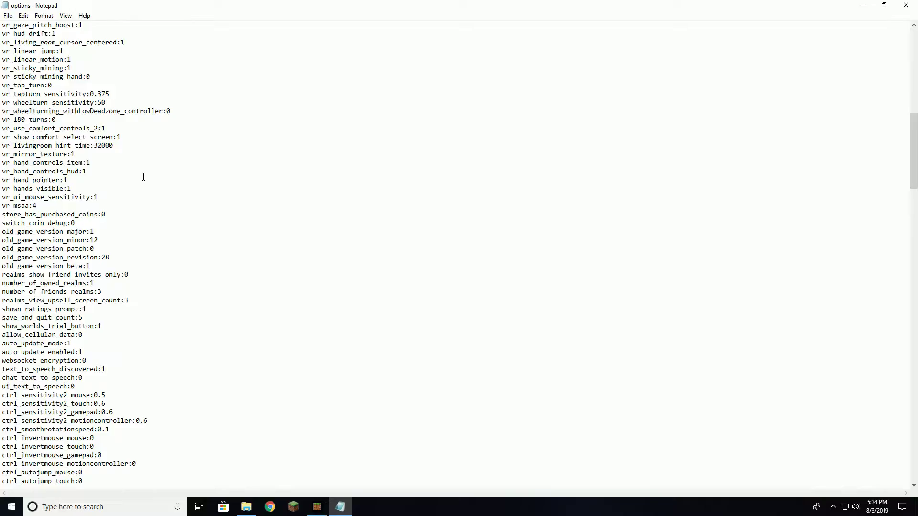
pyautogui.scroll(-15, 143, 177)
pyautogui.scroll(20, 144, 177)
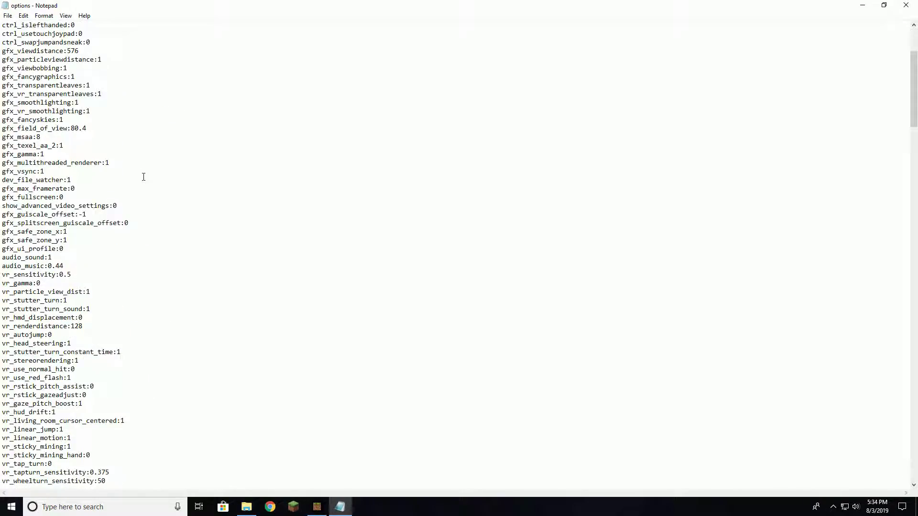
pyautogui.scroll(5, 143, 177)
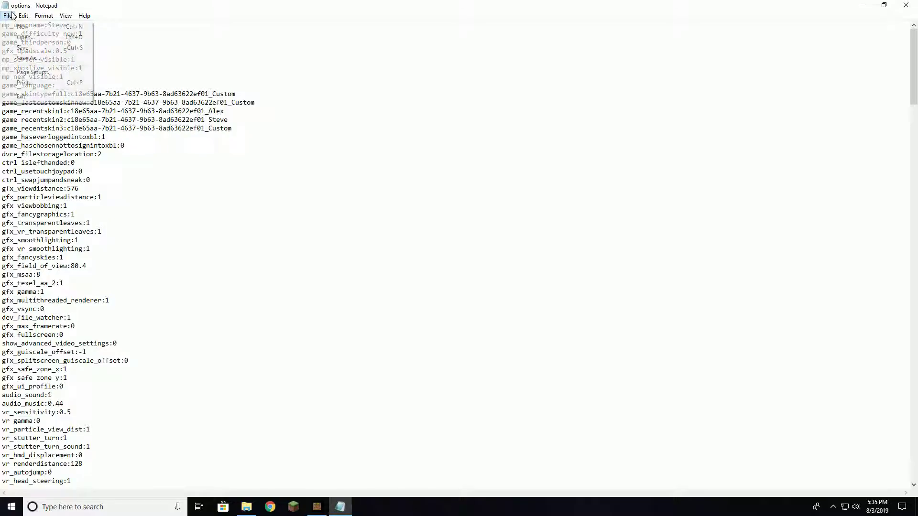
pyautogui.moveTo(23, 16)
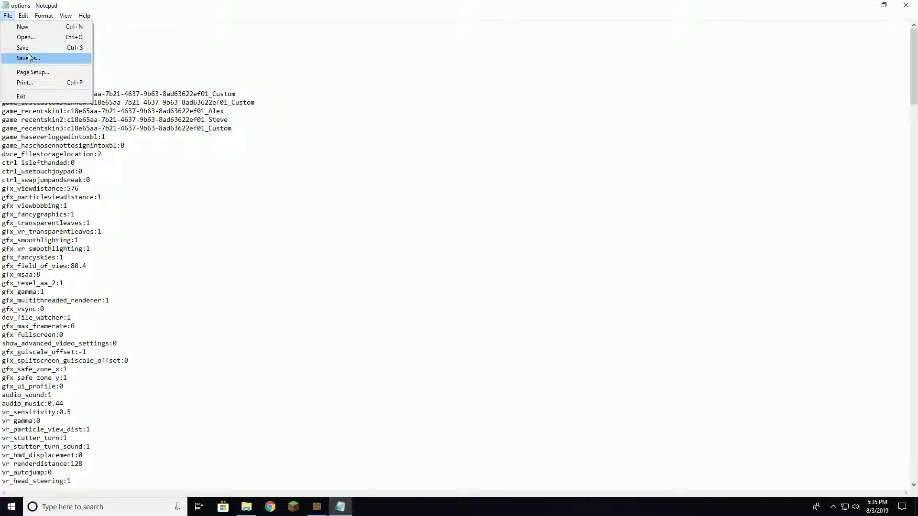
pyautogui.click(33, 47)
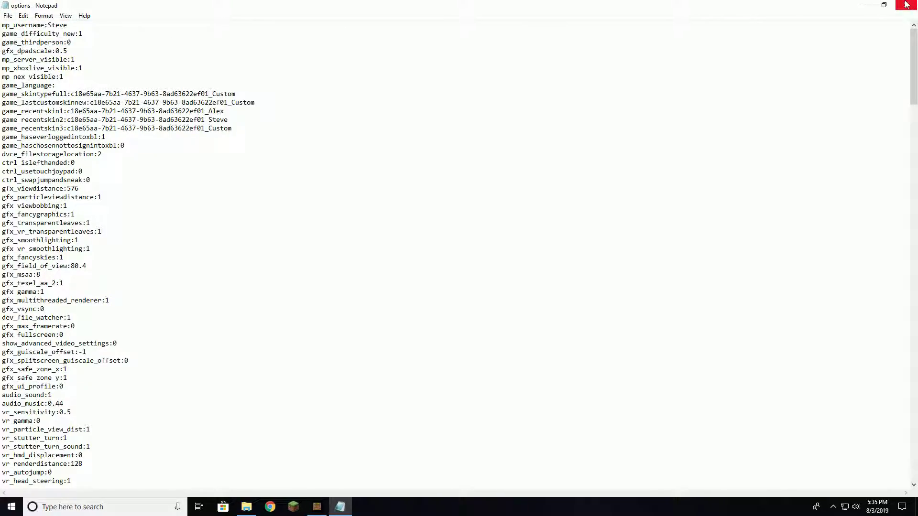
# Step: Close the options file, minimize the minecraftpe folder window and launch Minecraft
pyautogui.click(907, 4)
pyautogui.click(860, 5)
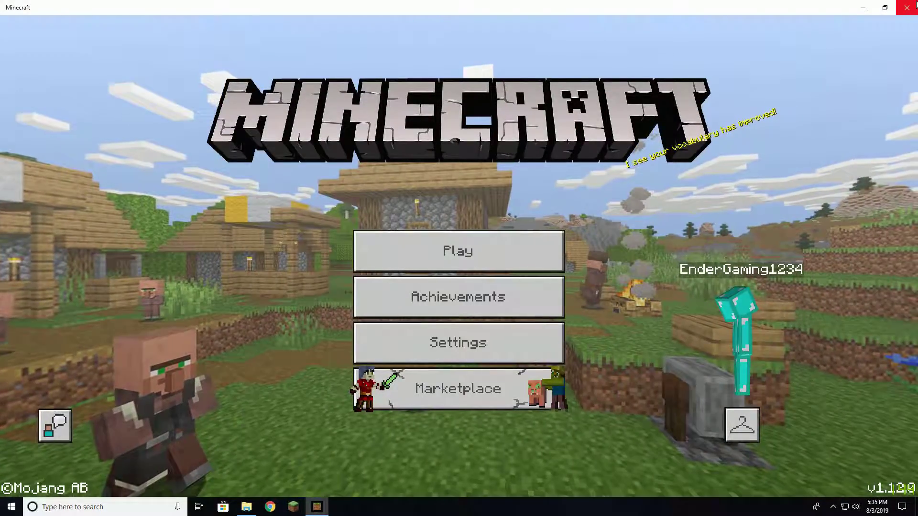
pyautogui.rightClick(317, 506)
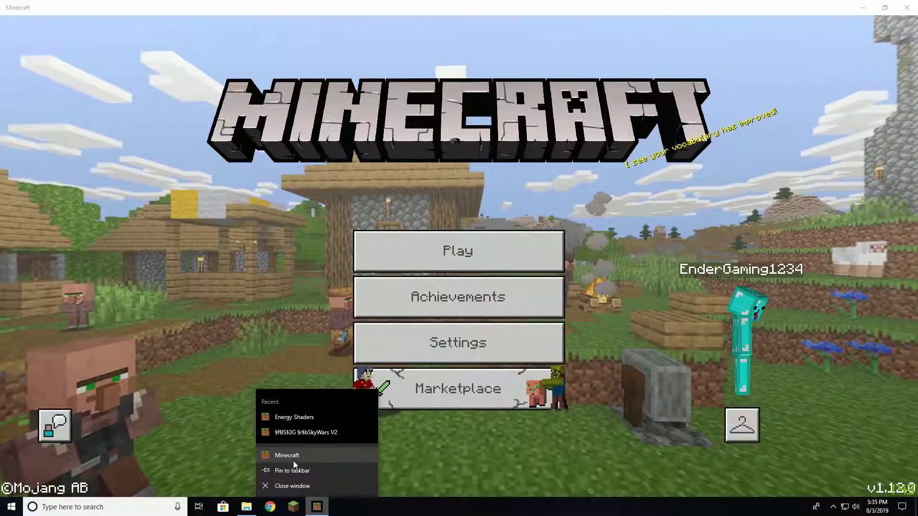
pyautogui.click(299, 456)
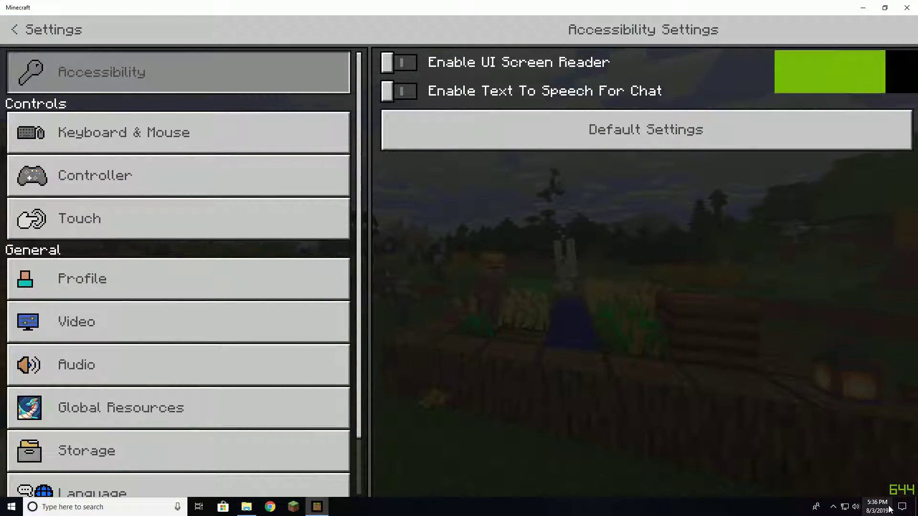
# Step: Leave the game settings, look at the Friends list on the Play screen and enter the Fnaf Beast Map world
pyautogui.click(14, 30)
pyautogui.click(491, 265)
pyautogui.click(435, 71)
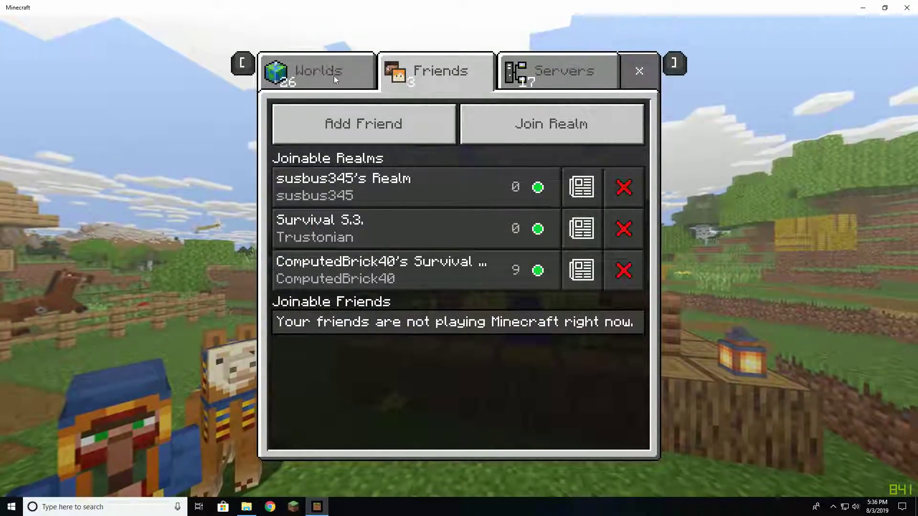
pyautogui.click(334, 75)
pyautogui.scroll(5, 394, 303)
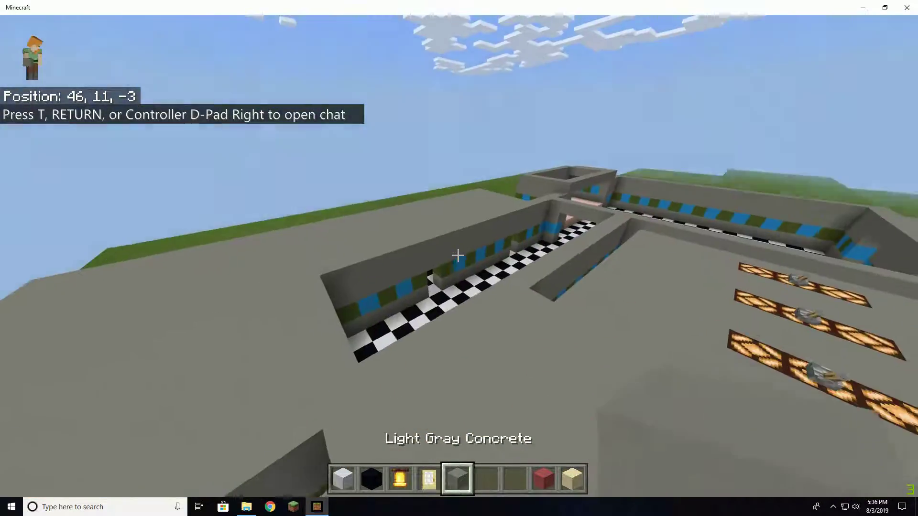
# Step: Fly over the gray concrete roof with the redstone lamps and levers to check how smoothly the game runs
pyautogui.press('w')
pyautogui.press('space')
pyautogui.press('w')
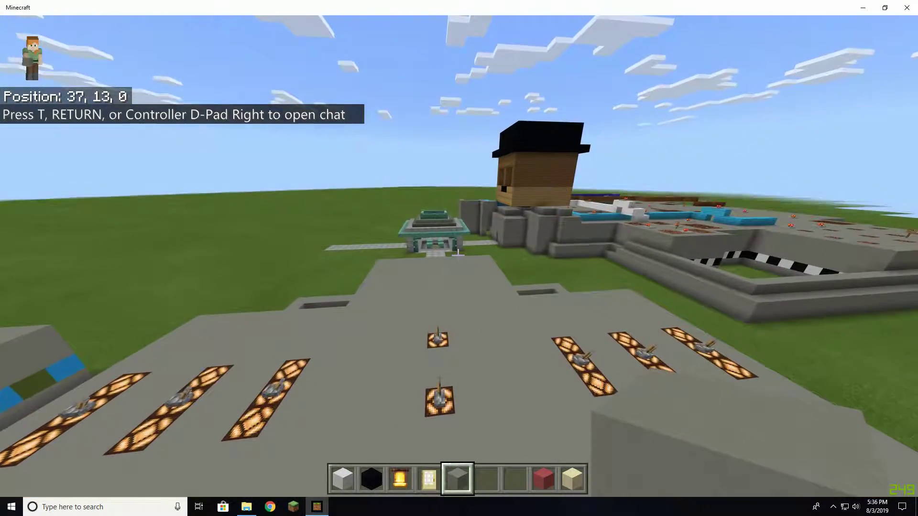
pyautogui.press('shift')
pyautogui.press('w')
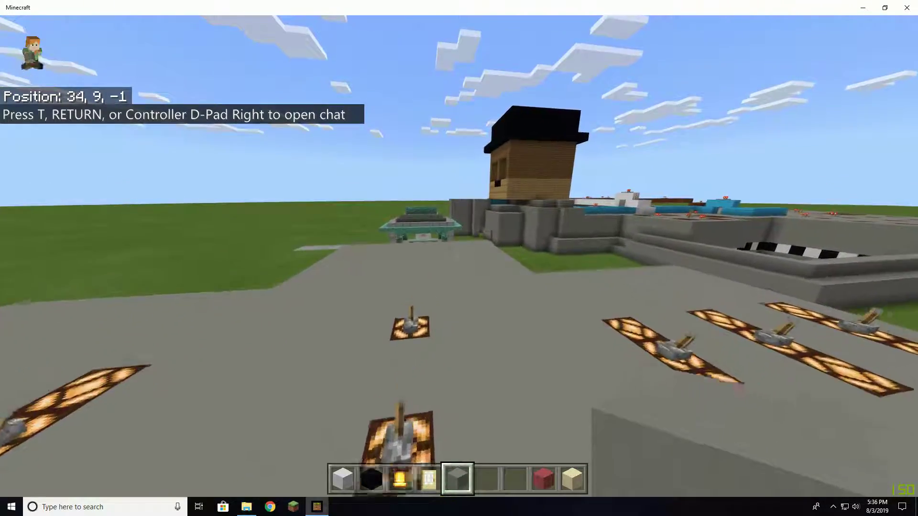
# Step: Cycle the camera perspectives back to first person, select the empty hotbar slot and fly down to the green pavilion
pyautogui.press('F5')
pyautogui.press('F5')
pyautogui.press('F5')
pyautogui.press('w')
pyautogui.scroll(-1, 458, 256)
pyautogui.press('space')
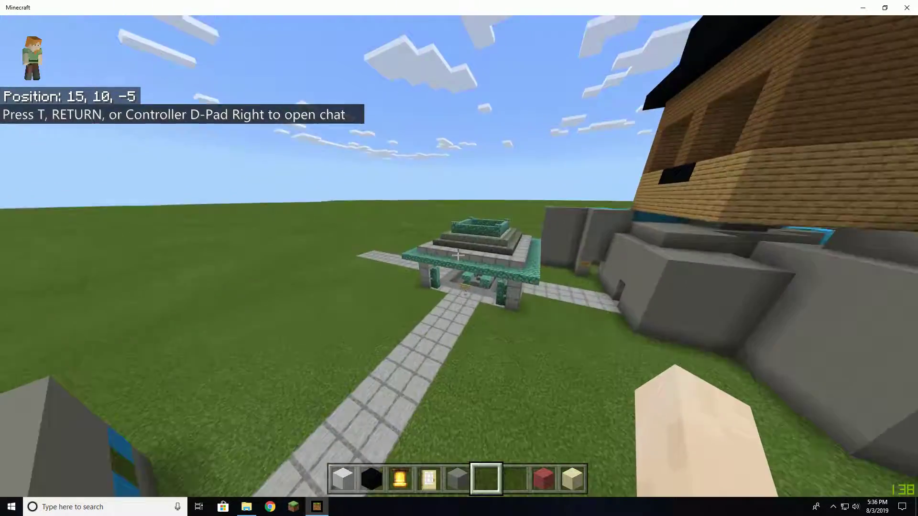
pyautogui.press('shift')
pyautogui.press('w')
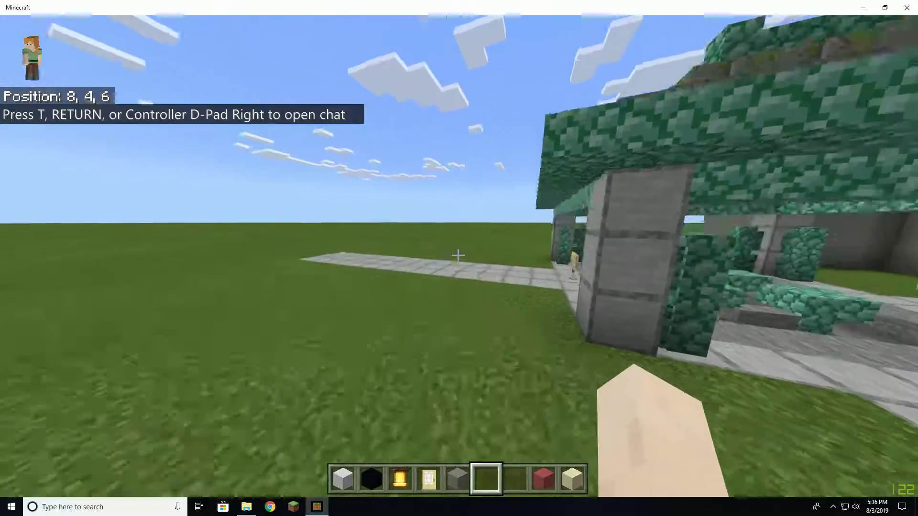
# Step: Pause the game, view its settings and return to the world
pyautogui.press('Escape')
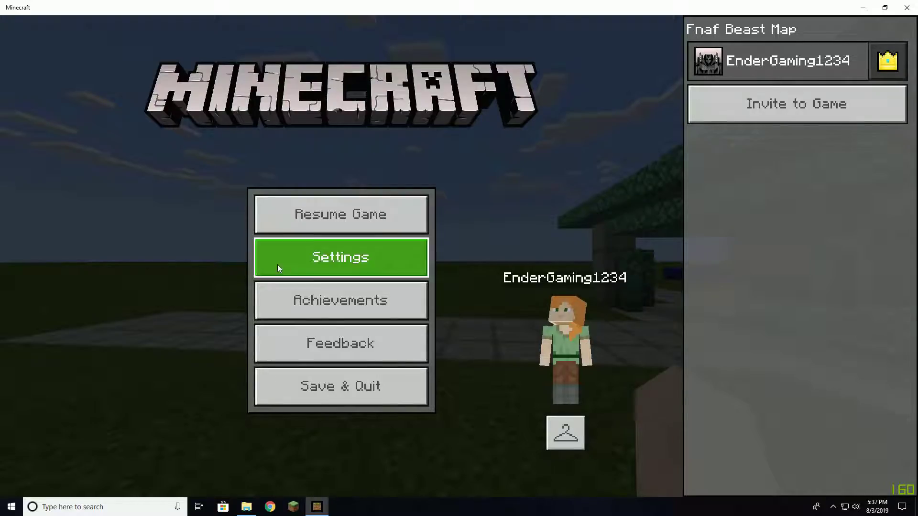
pyautogui.click(341, 257)
pyautogui.press('Escape')
pyautogui.press('Escape')
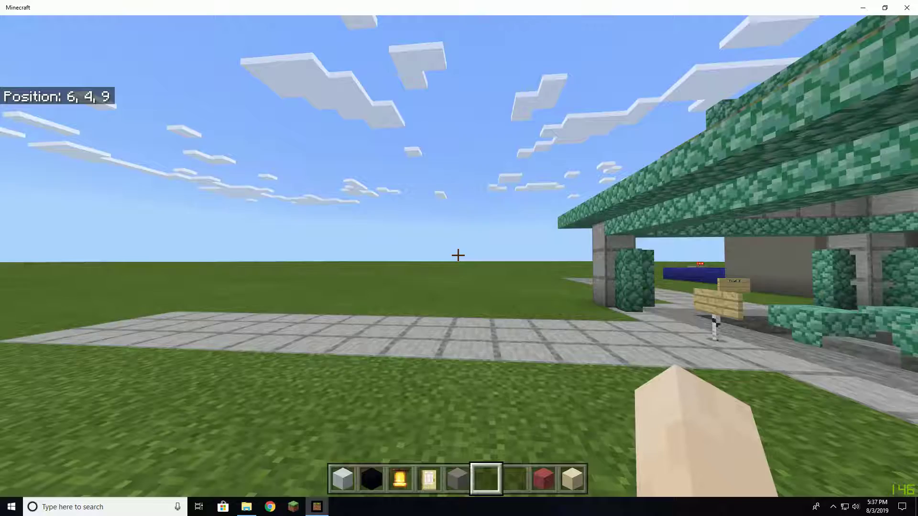
# Step: View the character from the front in third person, and switch back to first person
pyautogui.press('F5')
pyautogui.press('F5')
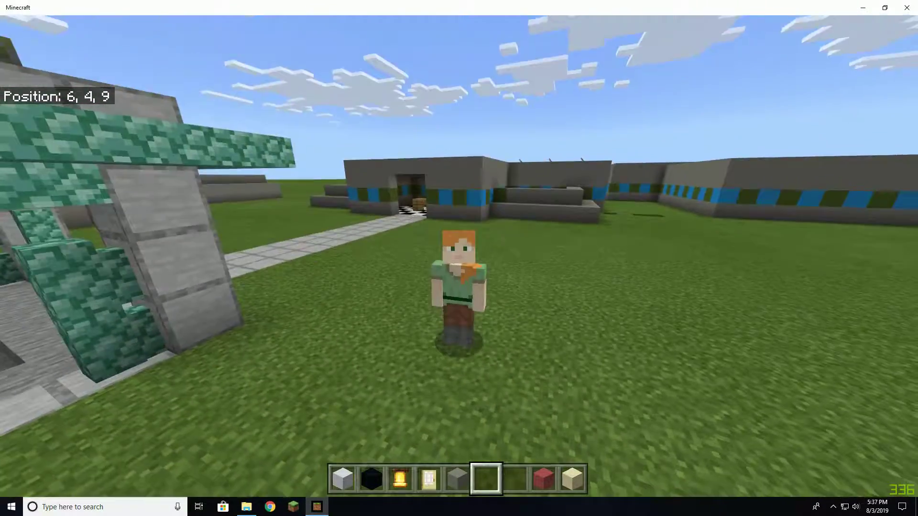
pyautogui.click(459, 258)
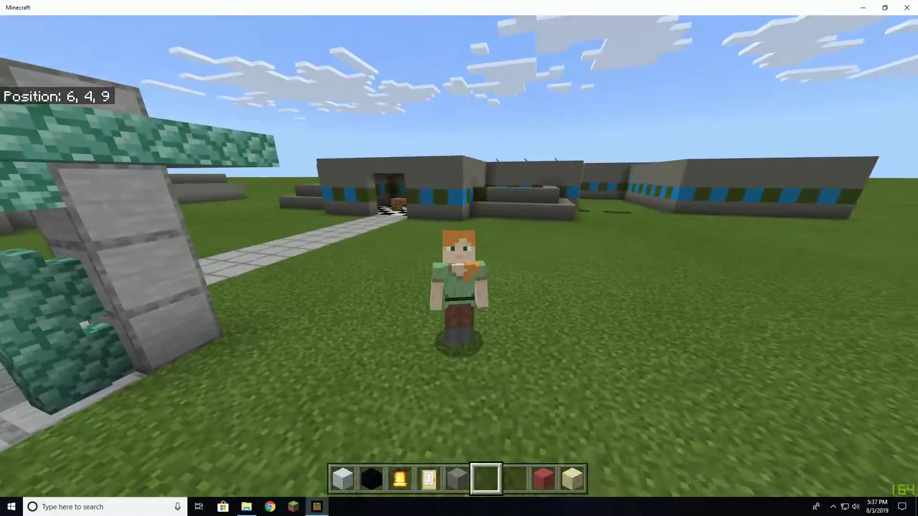
pyautogui.press('F5')
# Step: Fly up around the green pavilion and land beside the Fnaf 1 sign
pyautogui.press('w')
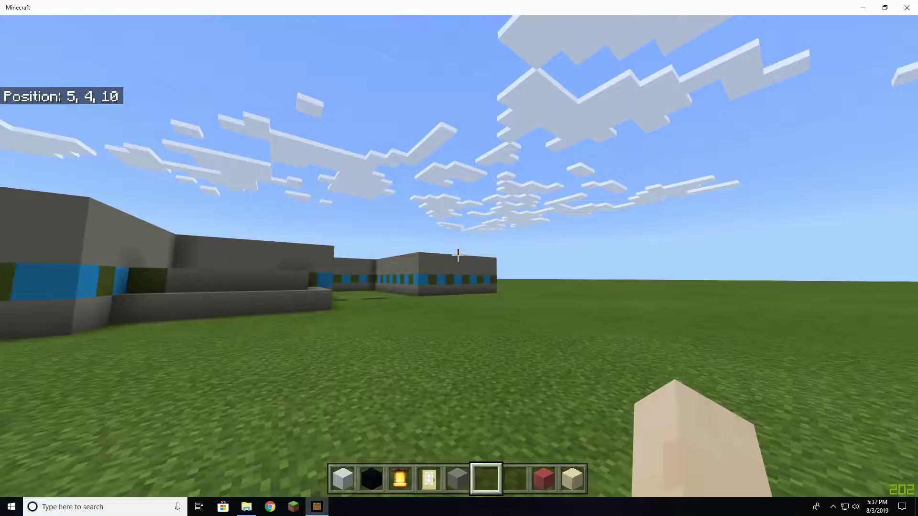
pyautogui.press('w')
pyautogui.press('space')
pyautogui.press('space')
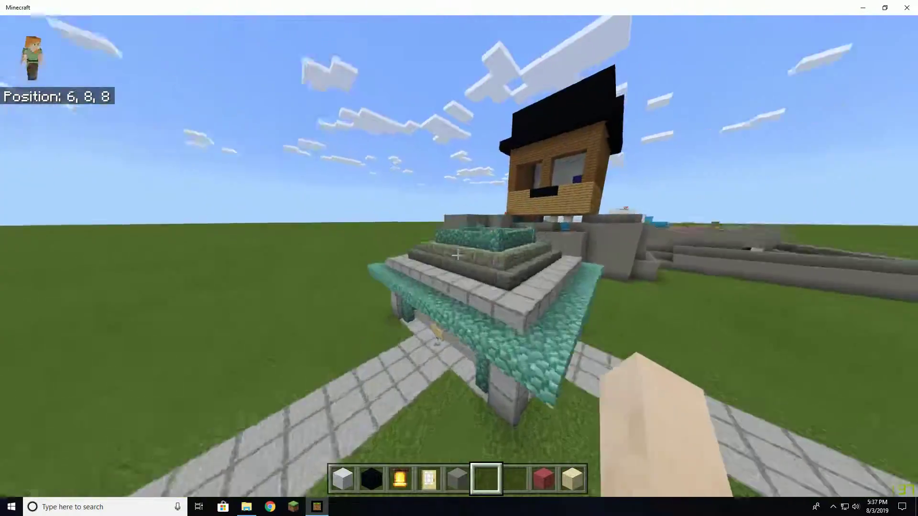
pyautogui.press('shift')
pyautogui.press('w')
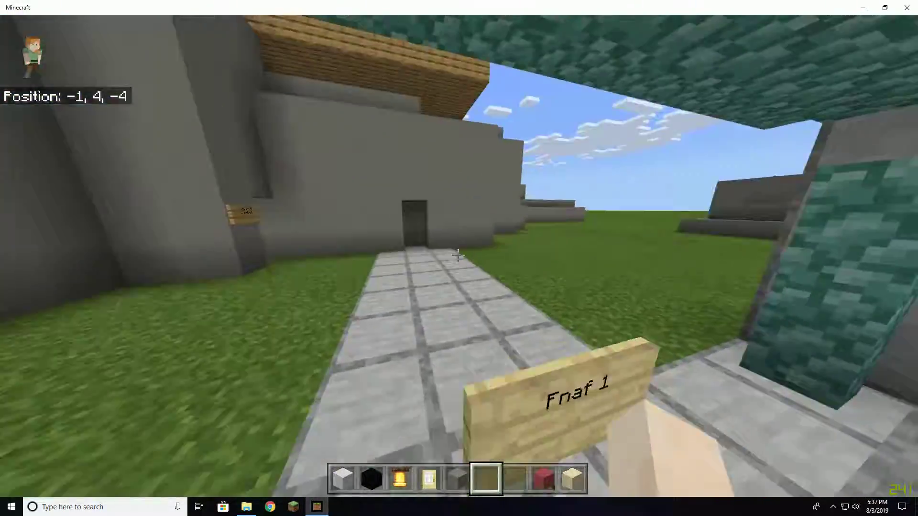
# Step: Fly onto the gray concrete roof with the lamps and view the character from the front in third person
pyautogui.press('space')
pyautogui.press('w')
pyautogui.press('space')
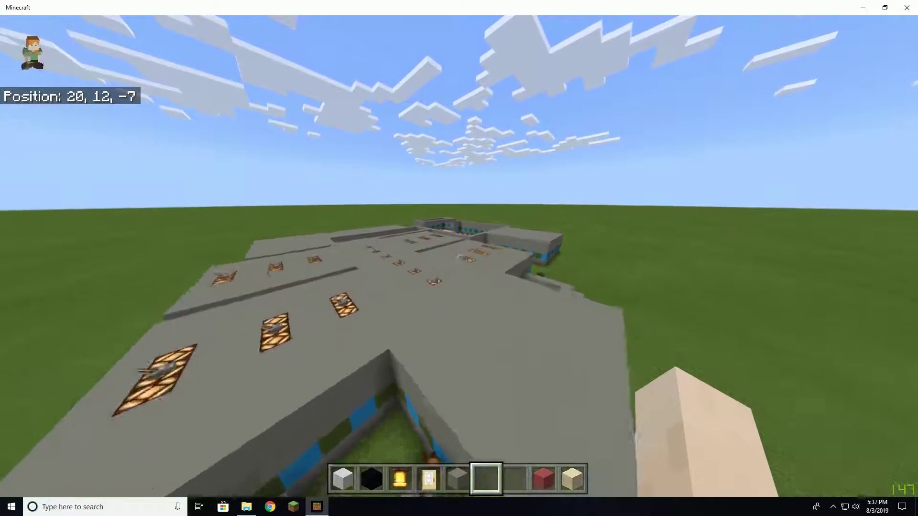
pyautogui.press('shift')
pyautogui.press('F5')
pyautogui.press('F5')
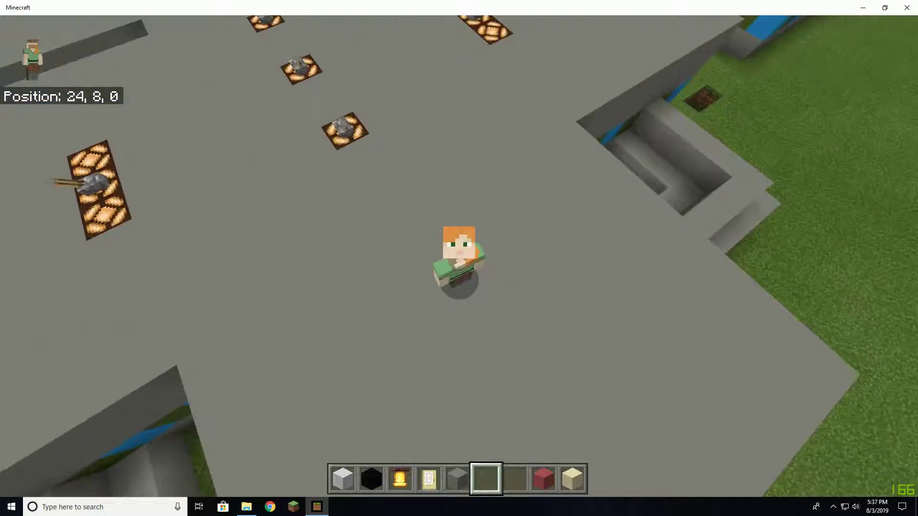